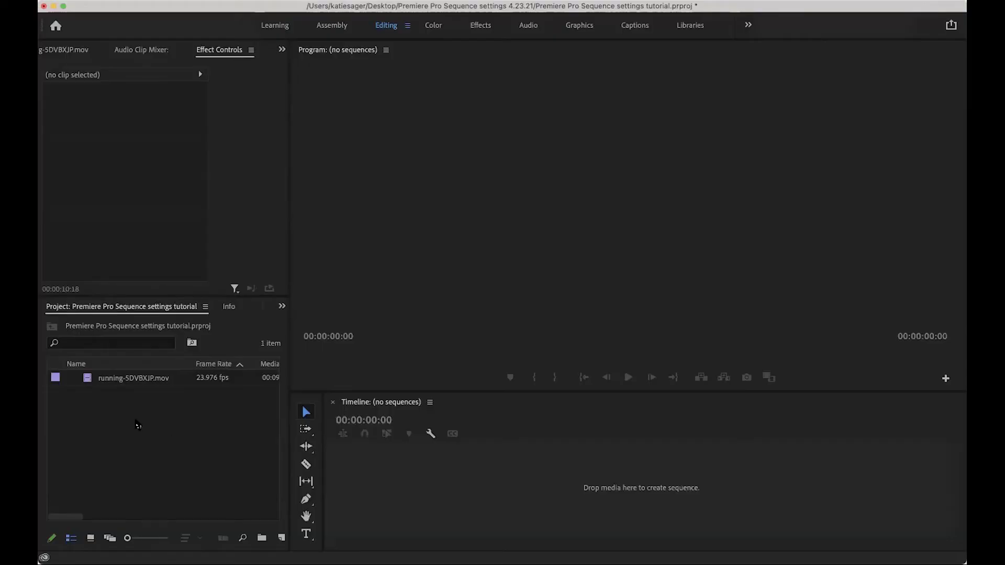
- Open the running-5DVBXJP.mov clip in the source monitor and play it back to preview the footage
mouse_move(111, 385)
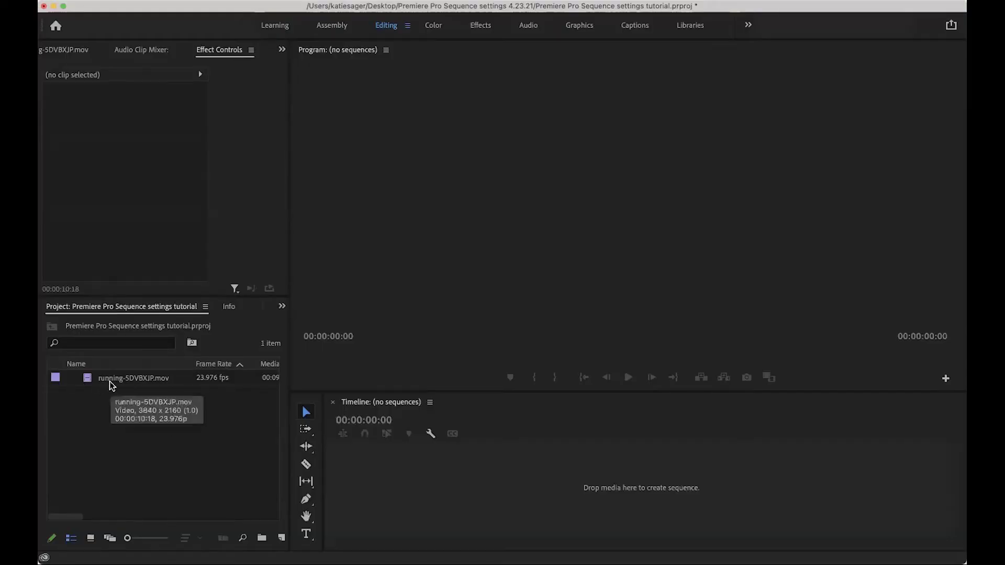
double_click(111, 383)
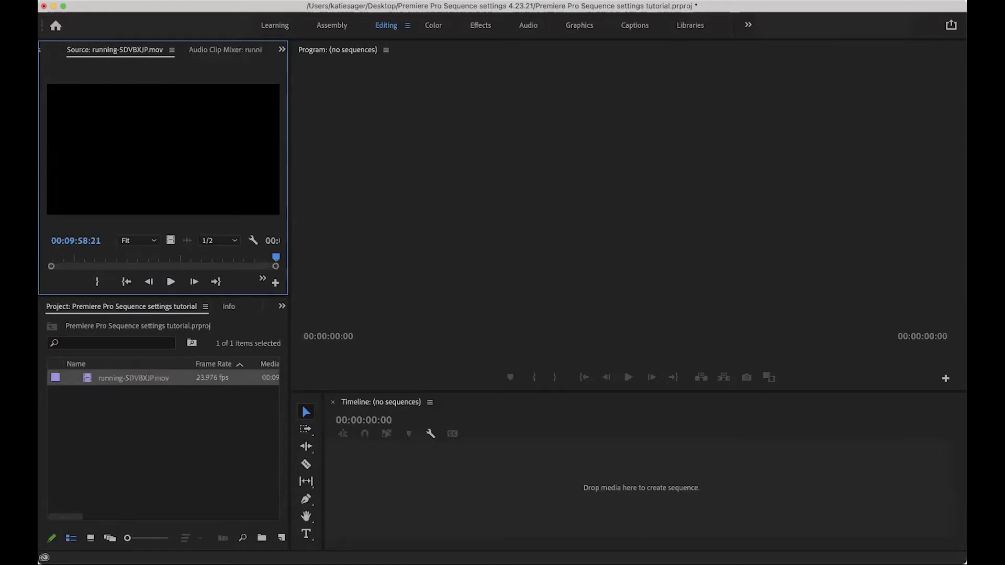
left_click(171, 282)
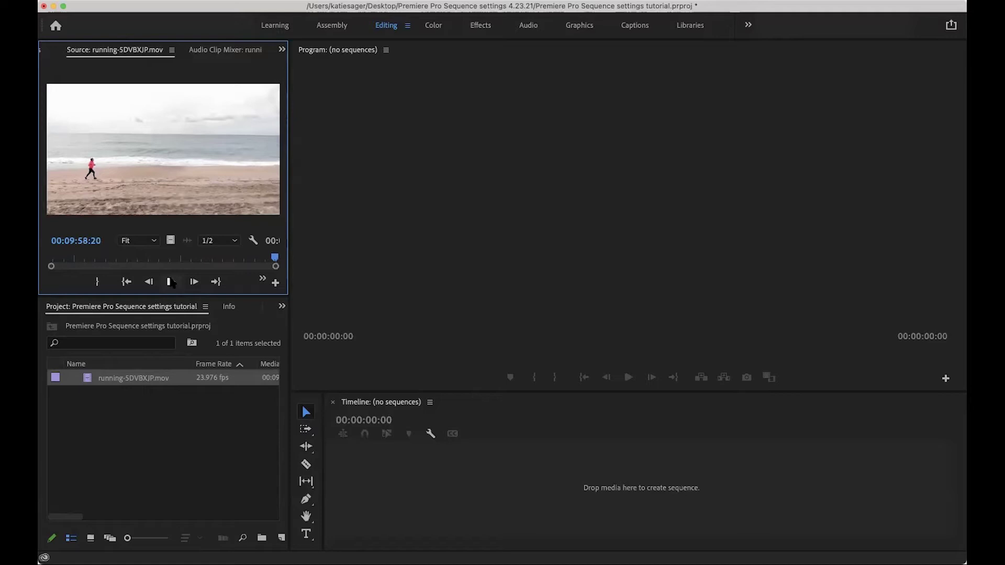
left_click(170, 282)
- Start a new sequence from the DSLR 1080p24 preset and name it "vertical"
left_click(281, 542)
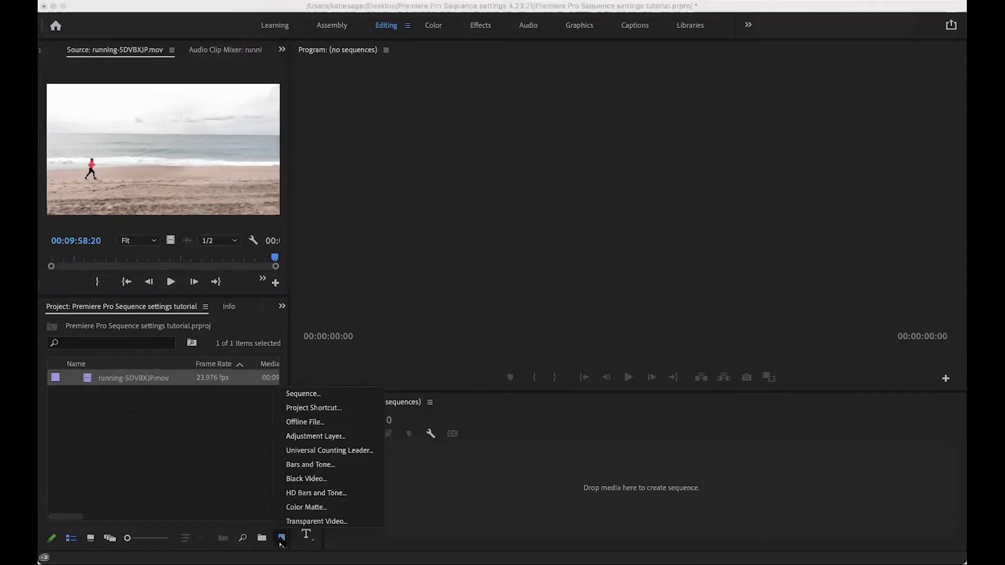
left_click(306, 395)
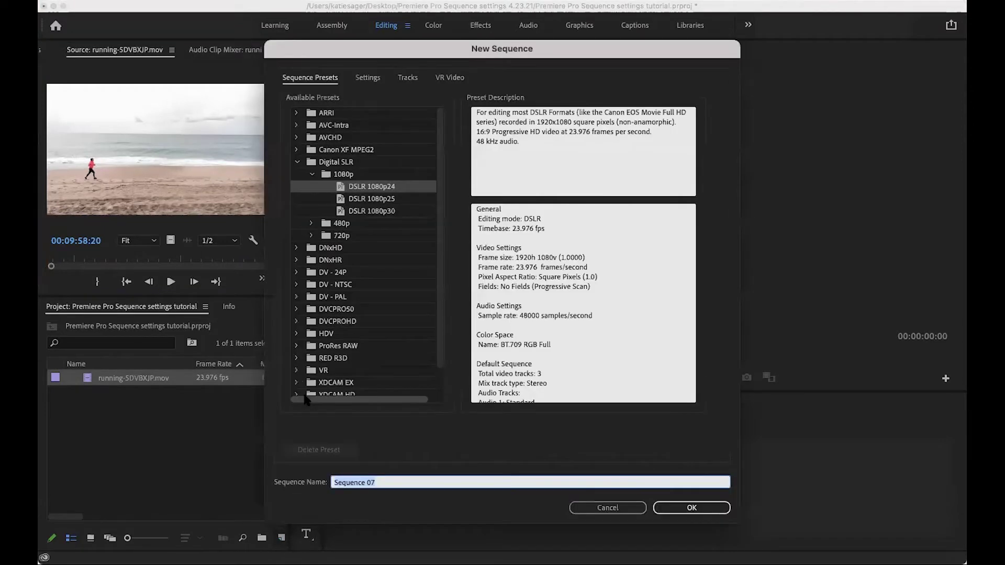
left_click(390, 190)
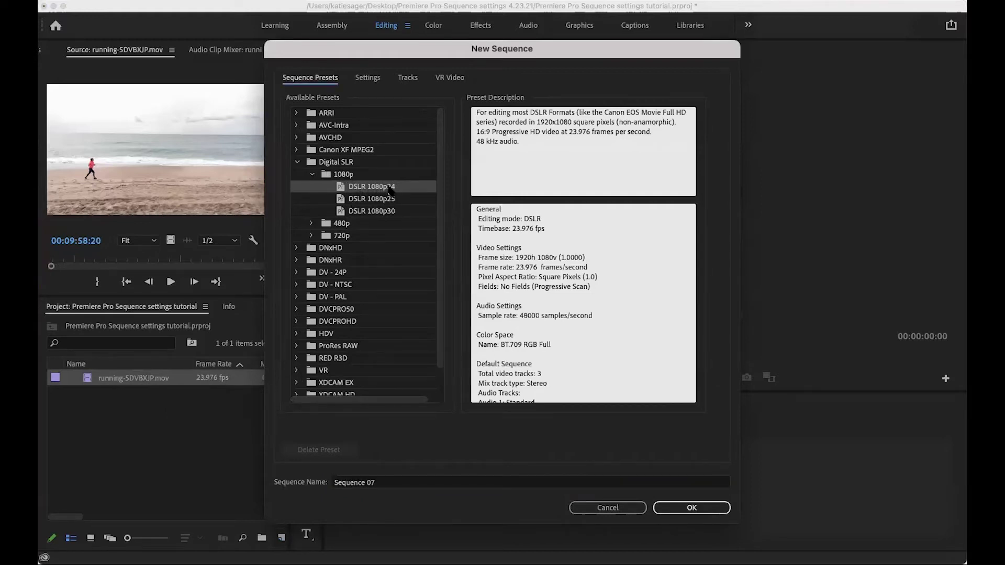
left_click(388, 482)
left_click_drag(388, 482, 321, 483)
type("vertical")
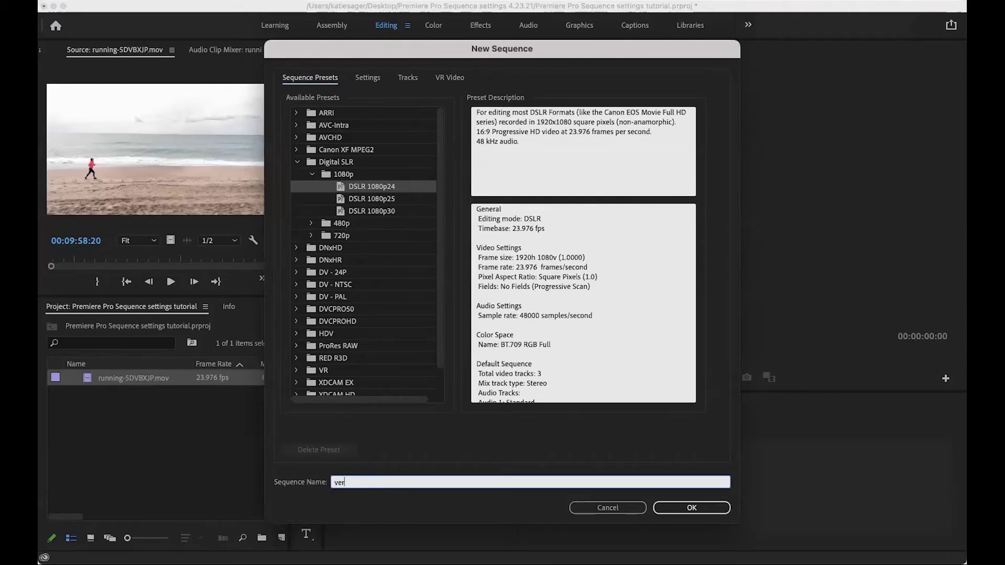
- Set the new sequence's frame size to 1080 horizontal by 1920 vertical and create the sequence
left_click(366, 77)
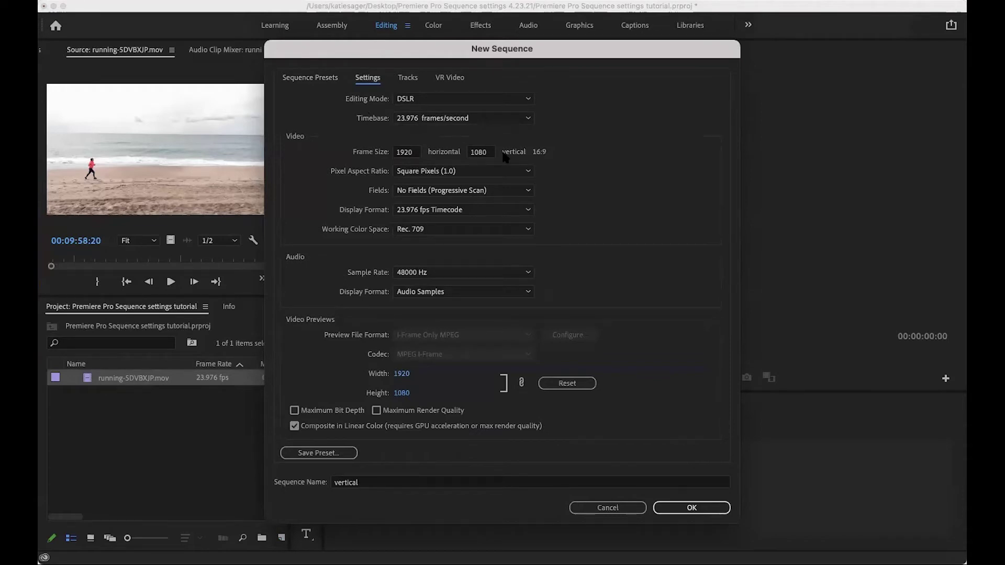
left_click(414, 156)
type("1")
key("Tab")
type("19")
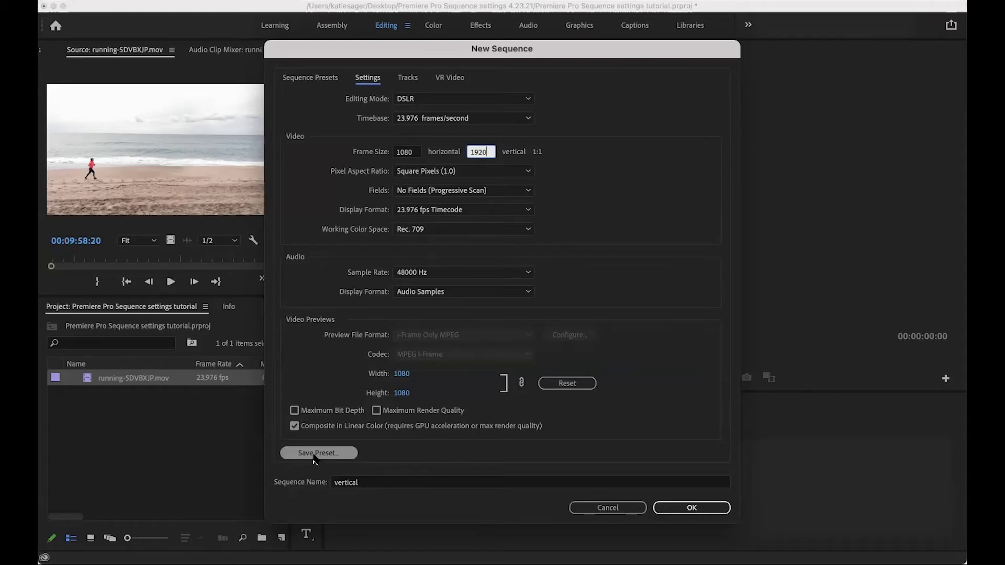
left_click(308, 456)
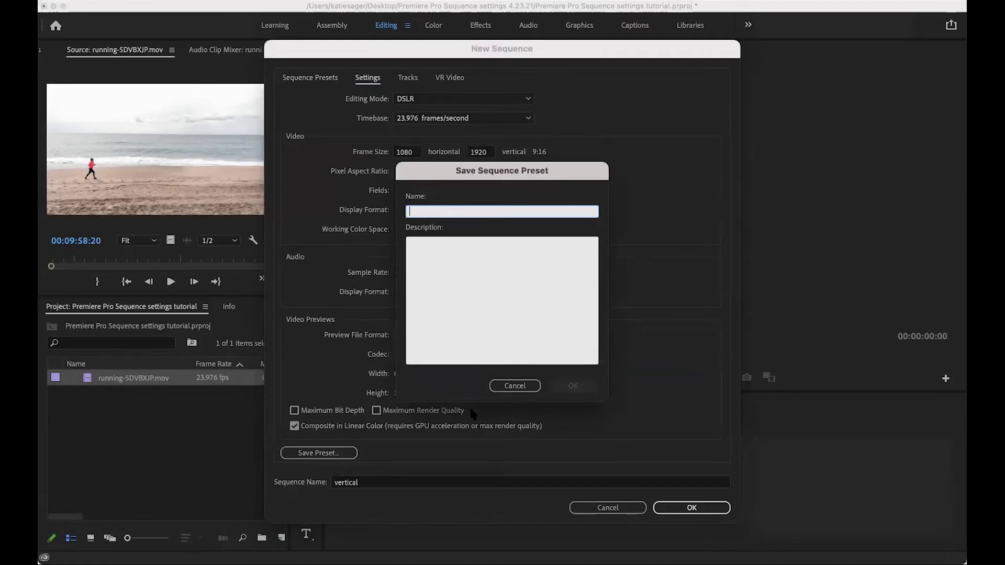
left_click(515, 386)
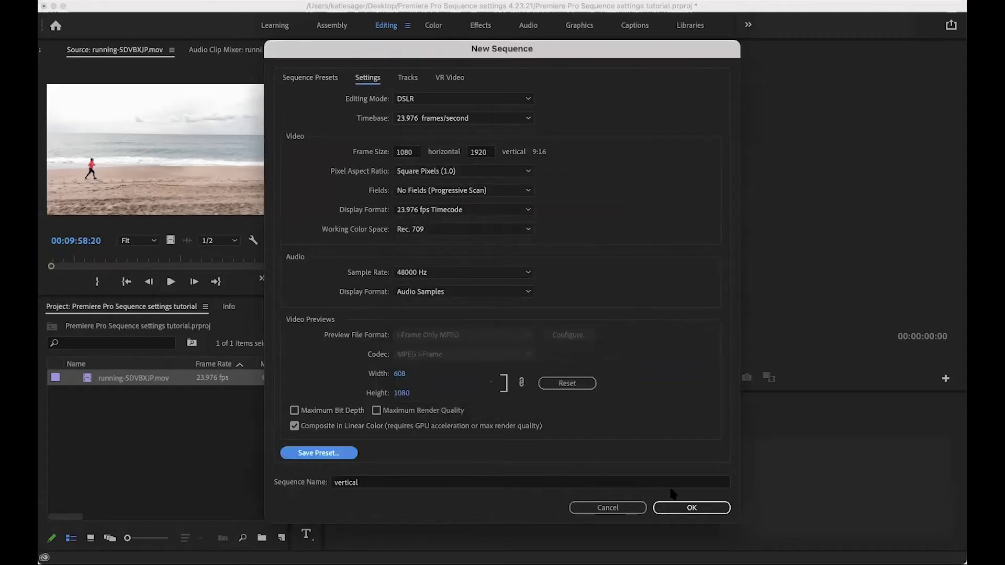
left_click(692, 507)
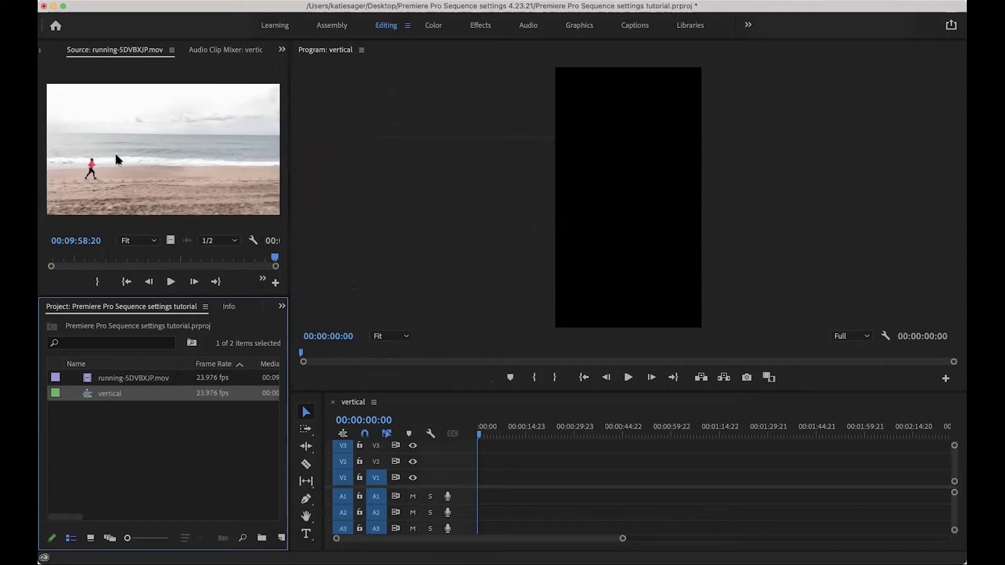
- Place the running clip at the start of track V1 in the vertical sequence, keeping the existing sequence settings
key("super+s")
left_click_drag(127, 385, 481, 483)
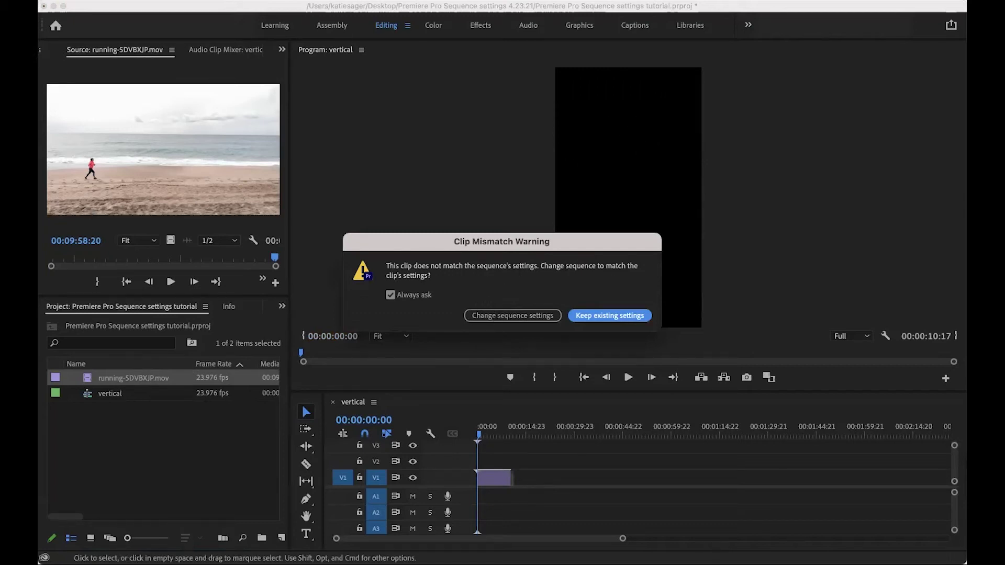
left_click(624, 317)
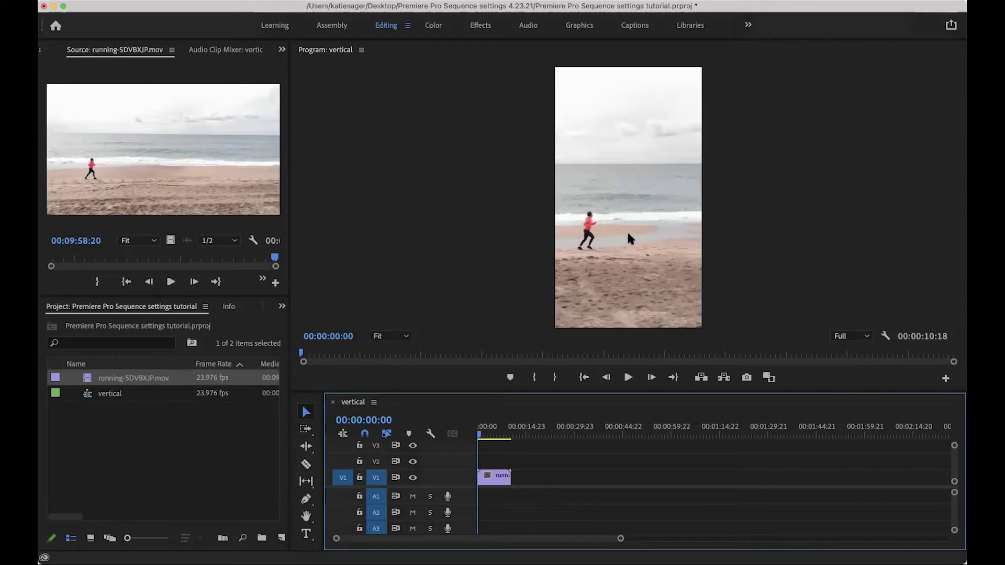
- Play and scrub through the vertical sequence to check how the runner is framed
key("space")
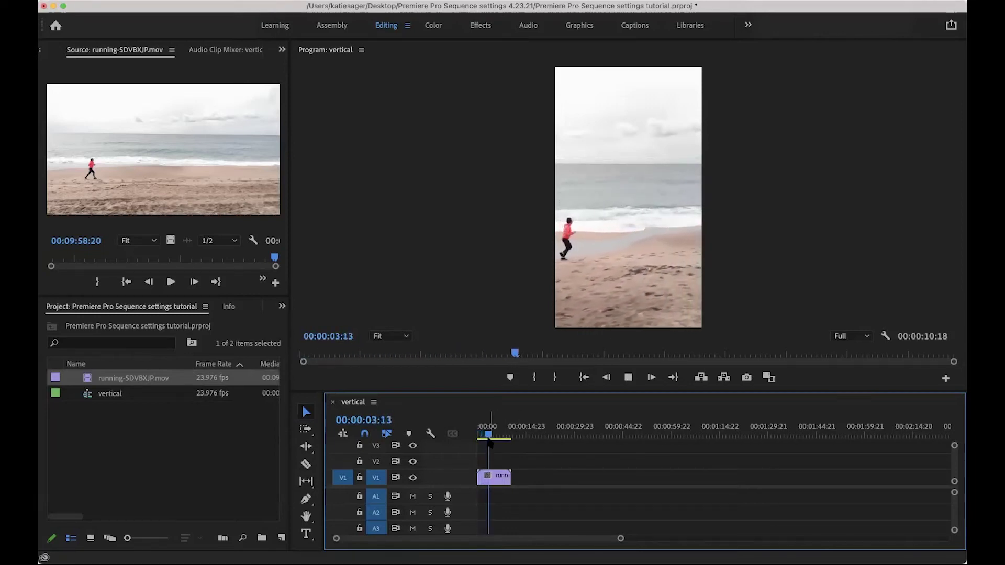
left_click(497, 439)
left_click_drag(498, 439, 506, 437)
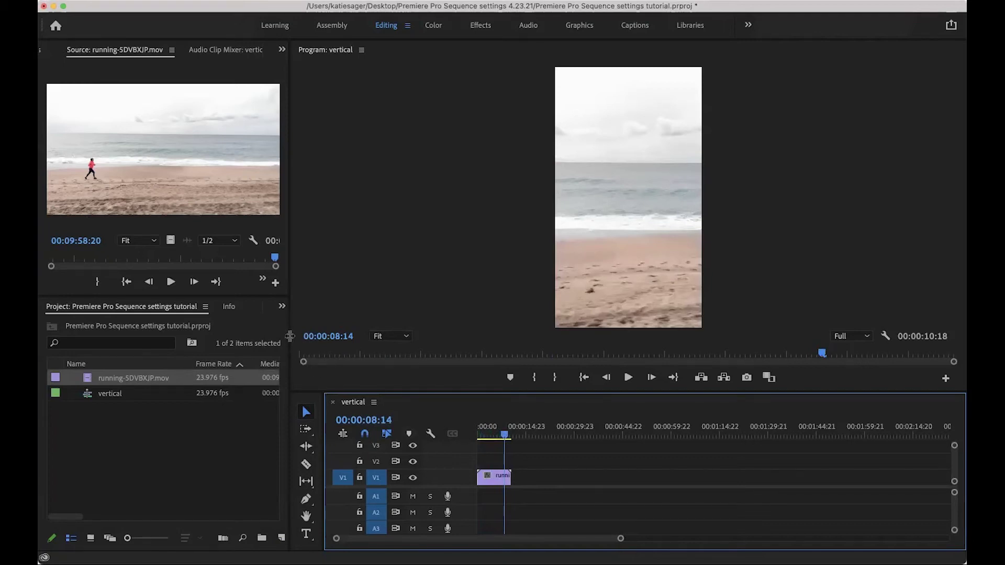
- Find the Auto Reframe effect, apply it to the running clip in the vertical sequence, and play the result from the start
left_click_drag(289, 336, 358, 336)
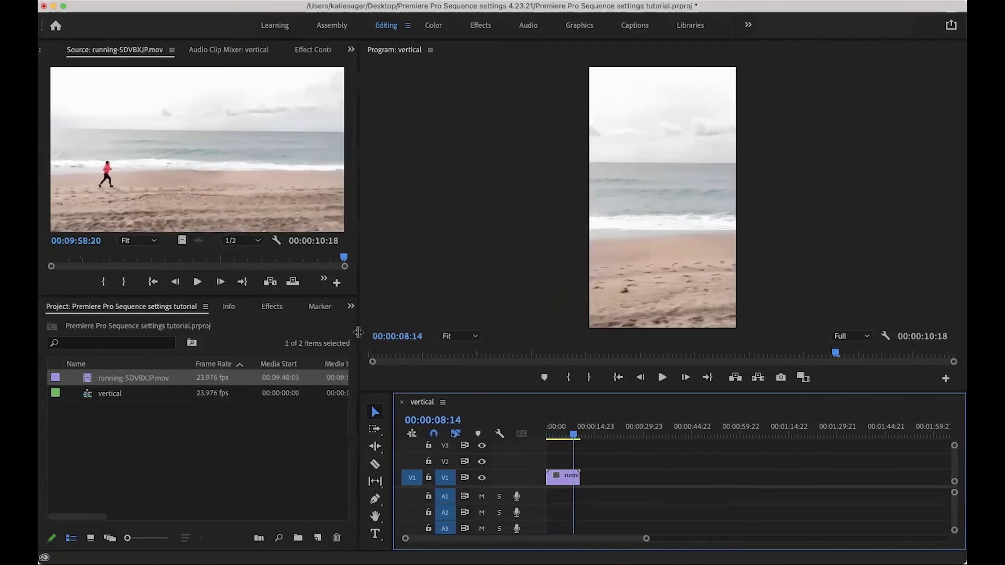
left_click(272, 309)
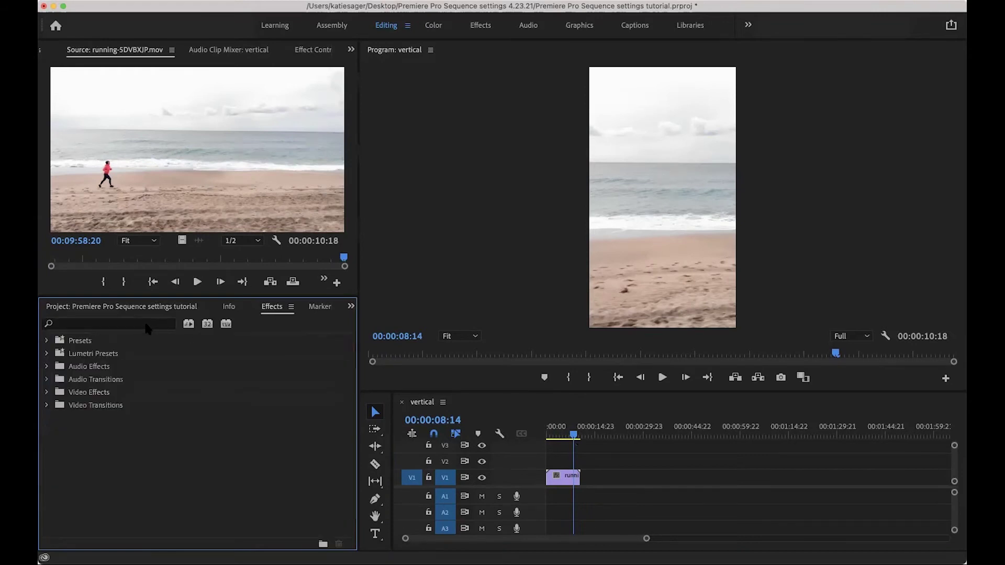
left_click(146, 324)
type("auto re")
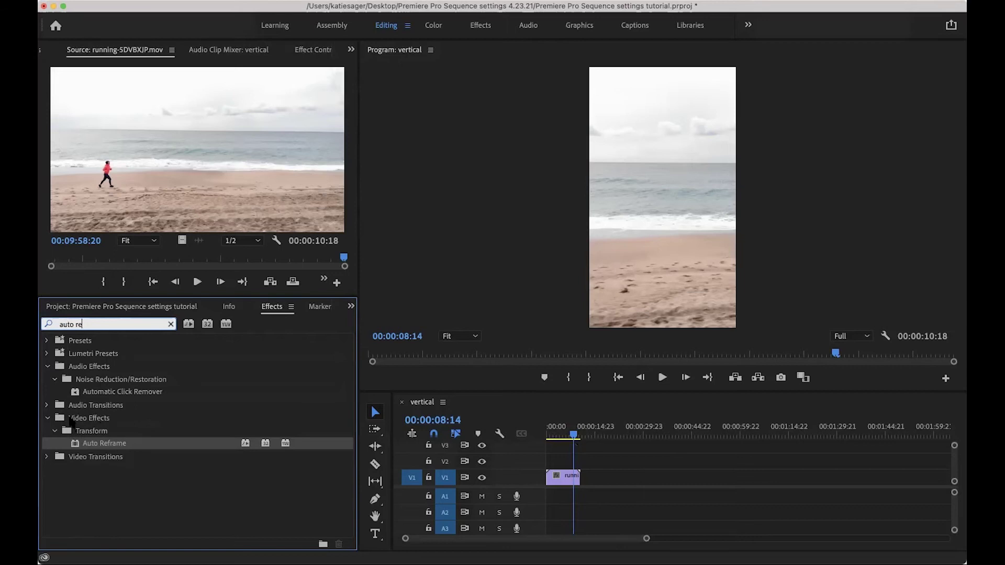
left_click_drag(85, 446, 559, 481)
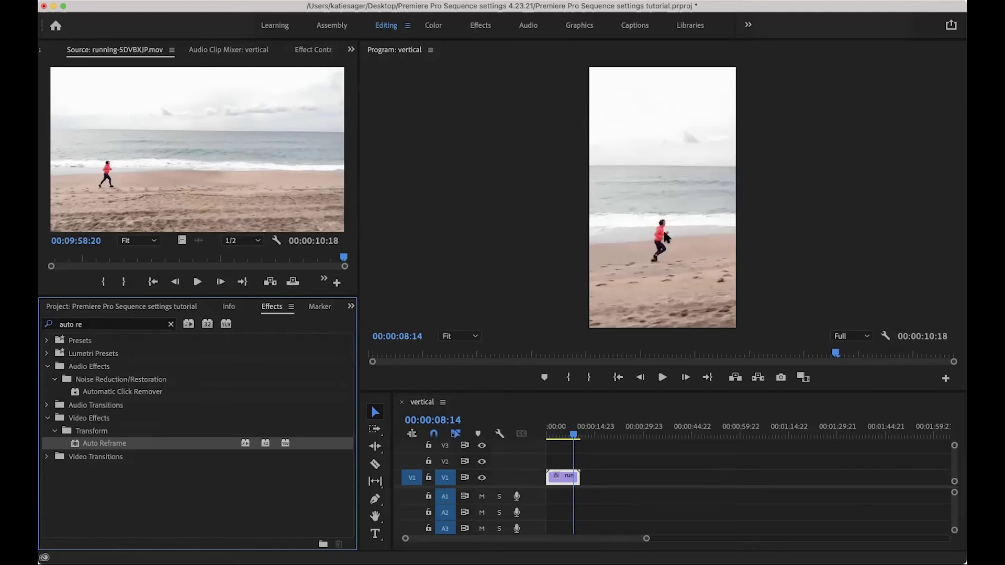
left_click(540, 439)
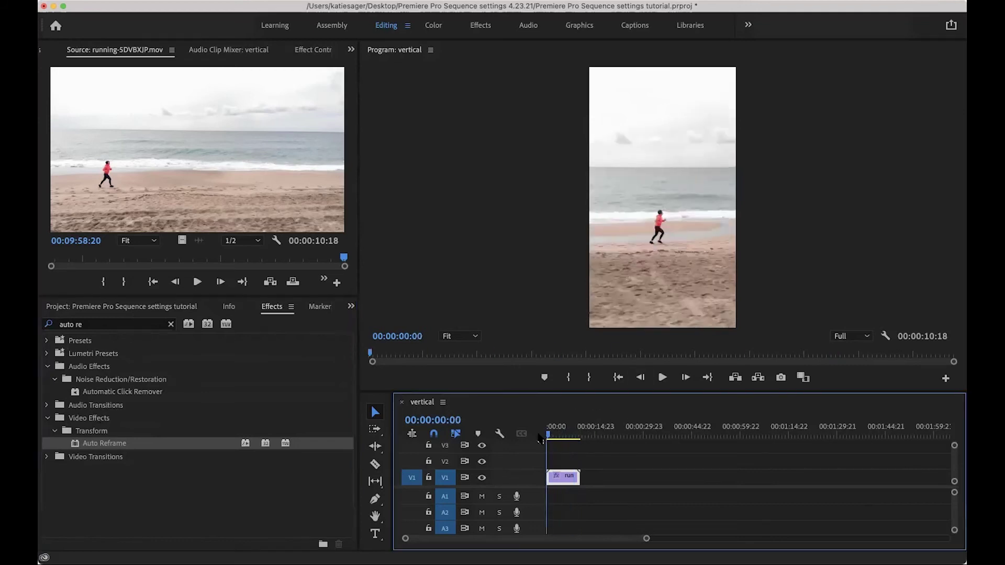
key("space")
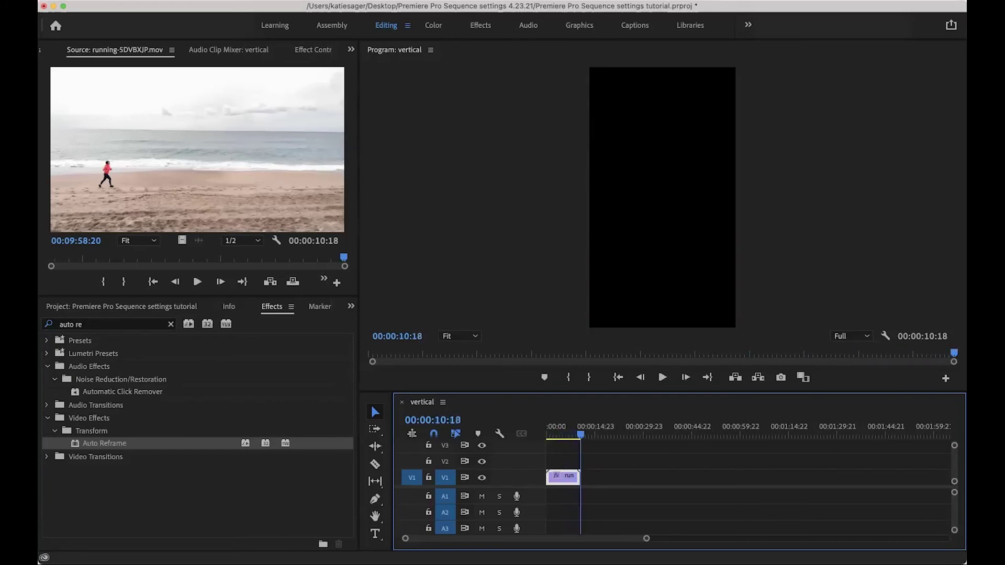
- Create another new sequence from the custom "square" preset, keeping the default sequence name
left_click(105, 308)
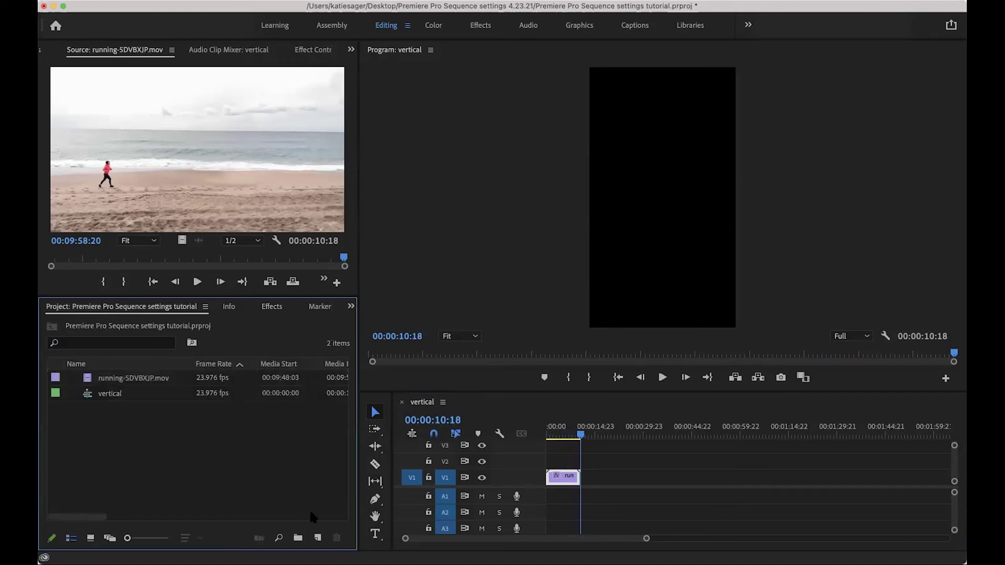
left_click(318, 539)
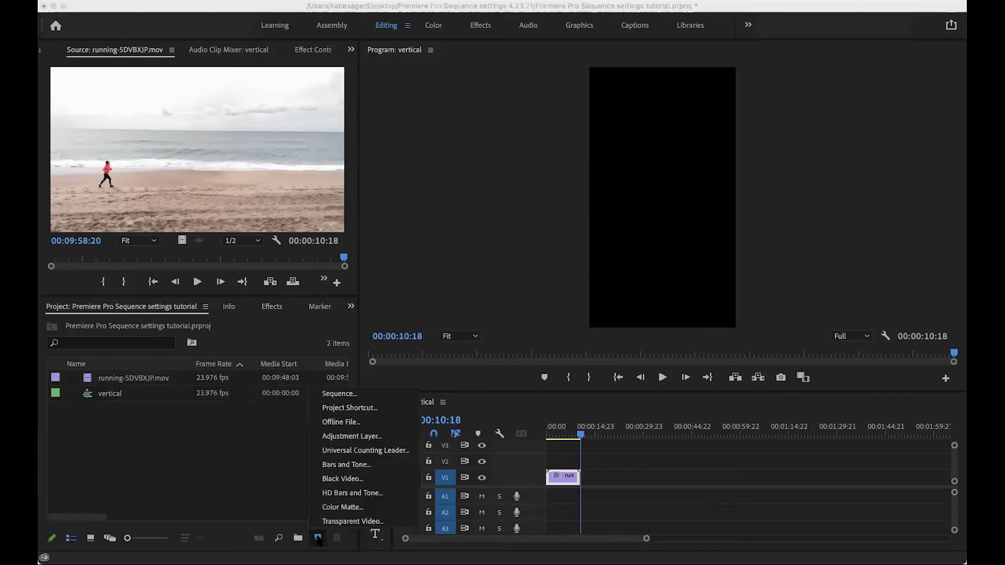
left_click(337, 394)
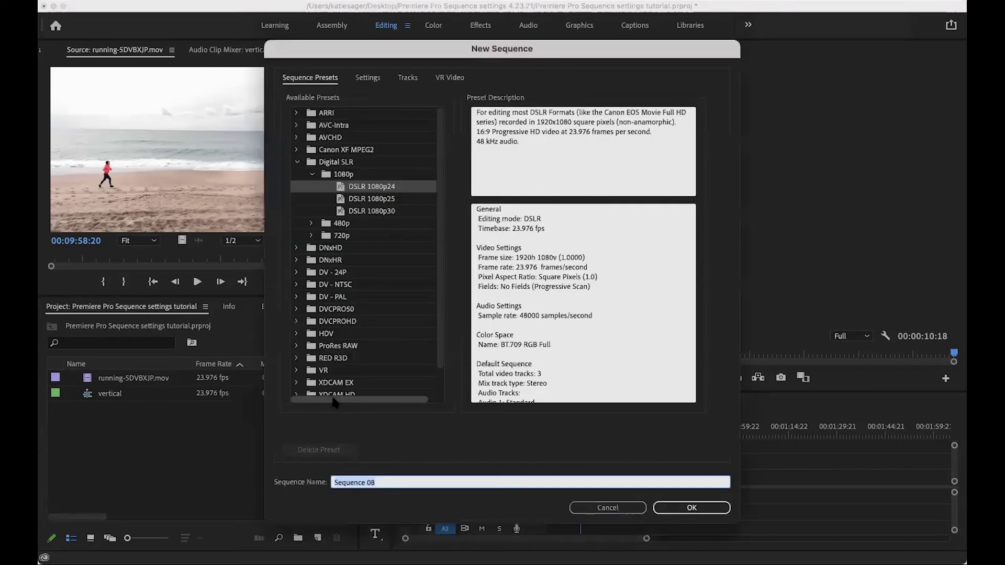
scroll(365, 314, "down", 2)
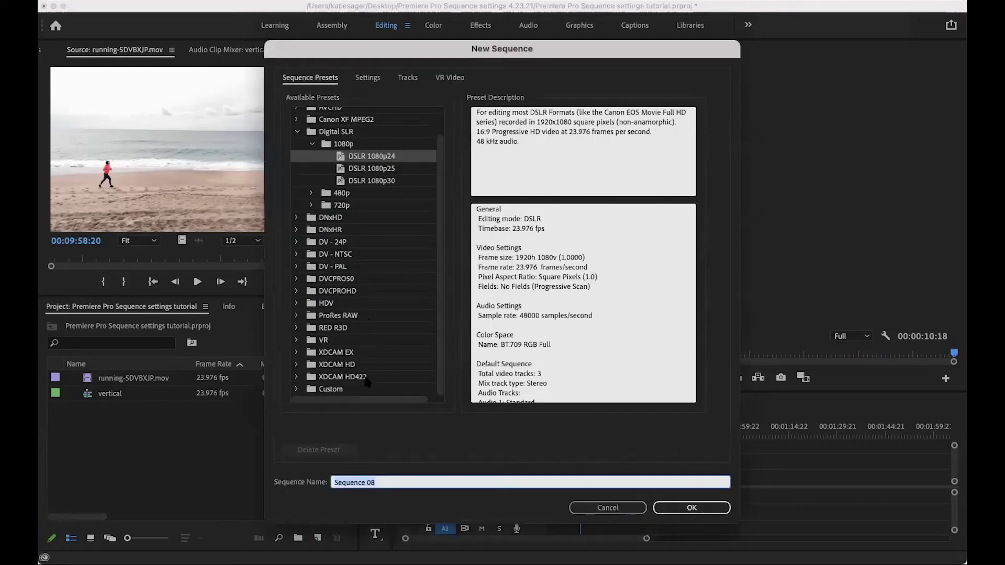
left_click(324, 390)
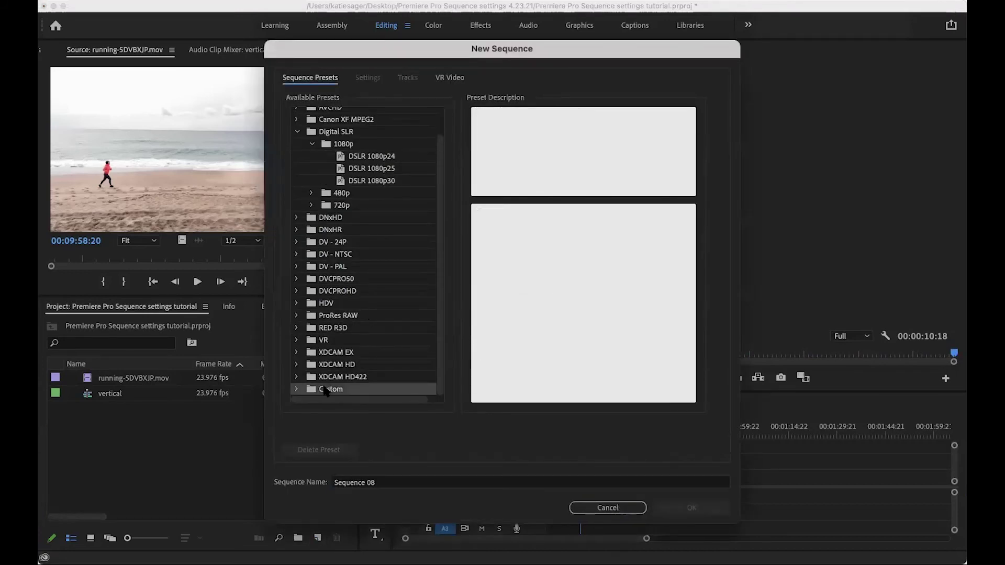
left_click(297, 390)
scroll(316, 390, "down", 3)
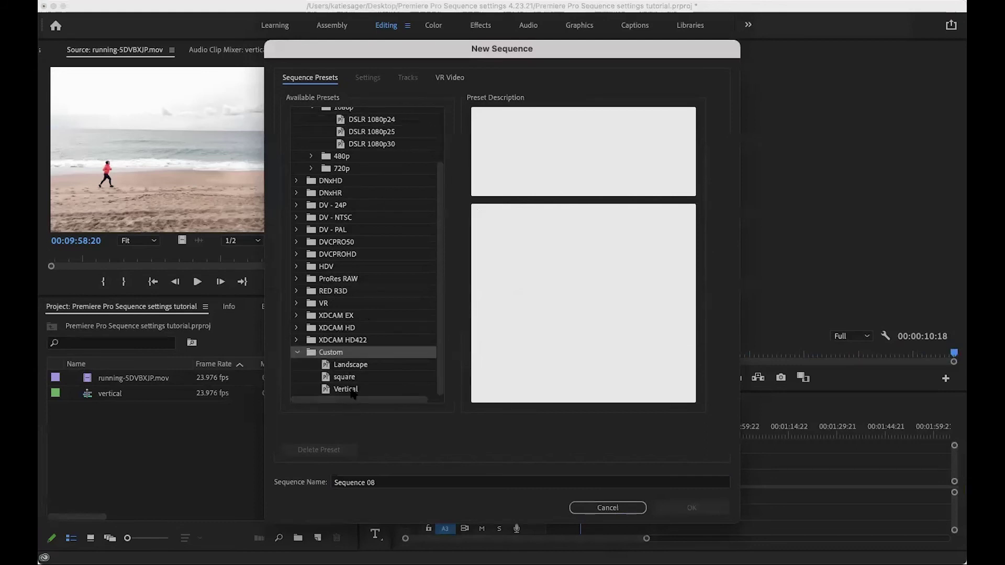
left_click(335, 377)
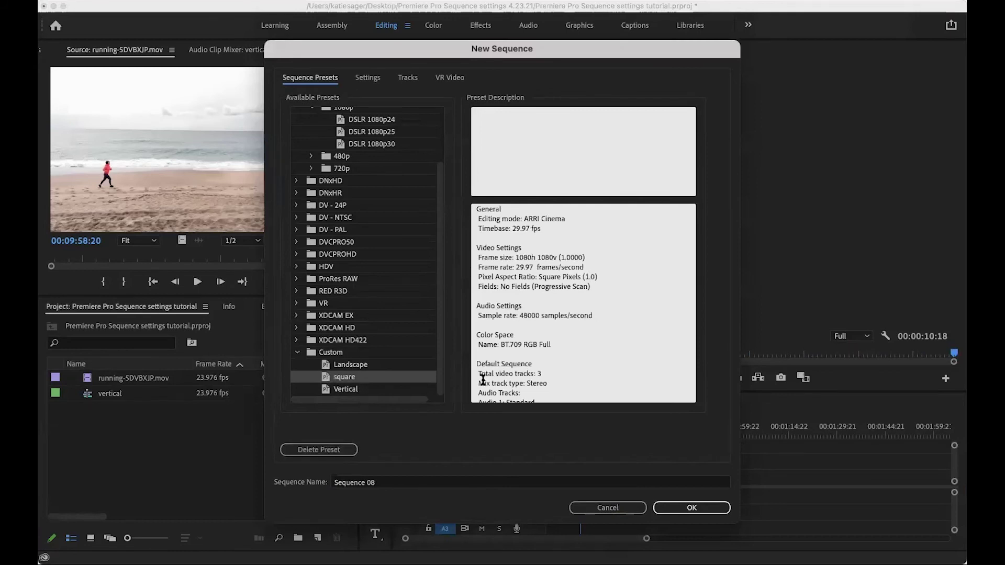
left_click(670, 507)
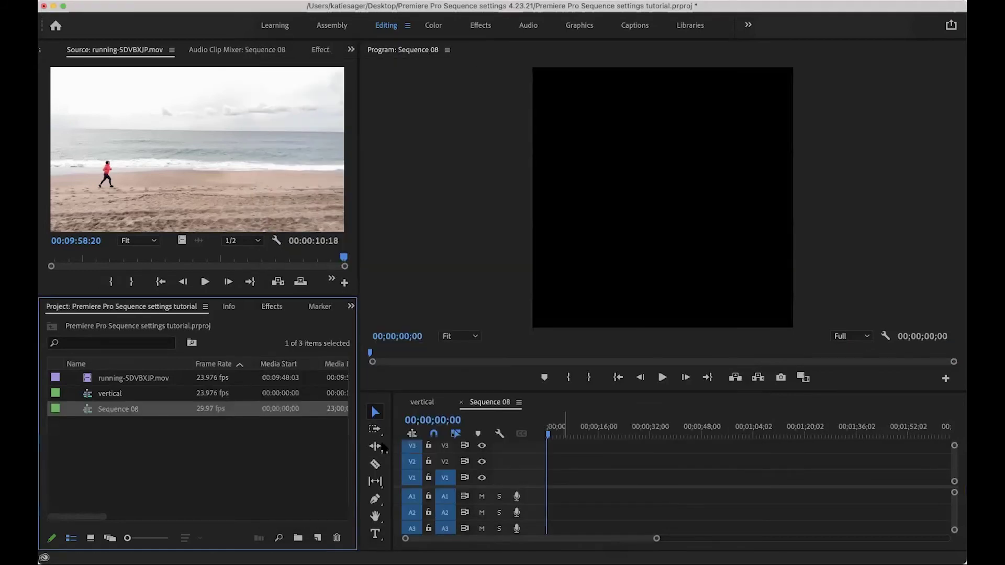
- Place the running clip at the start of track V1 in the square sequence, keep its existing settings, and scrub through the framing
left_click(115, 381)
left_click_drag(115, 382, 576, 477)
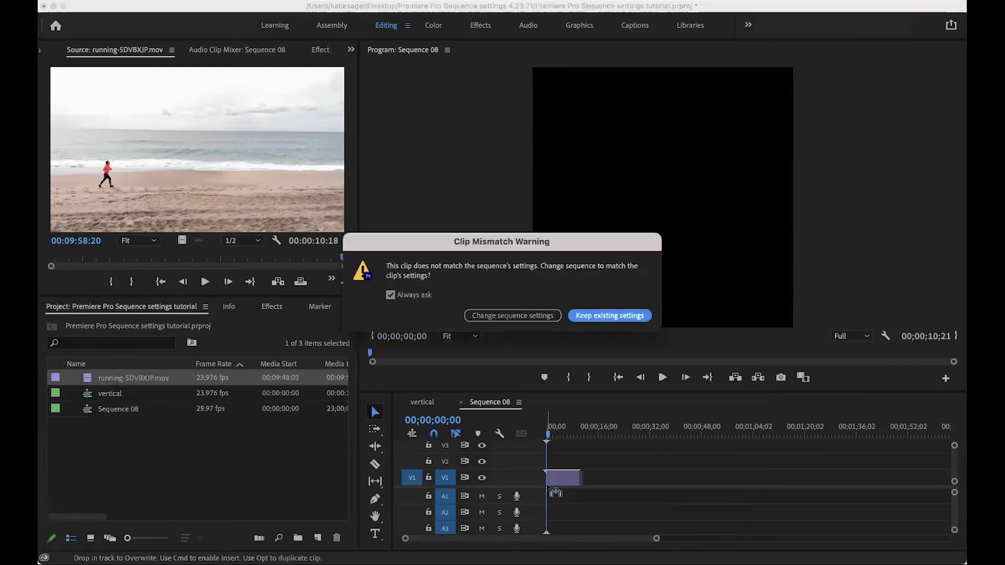
left_click(599, 319)
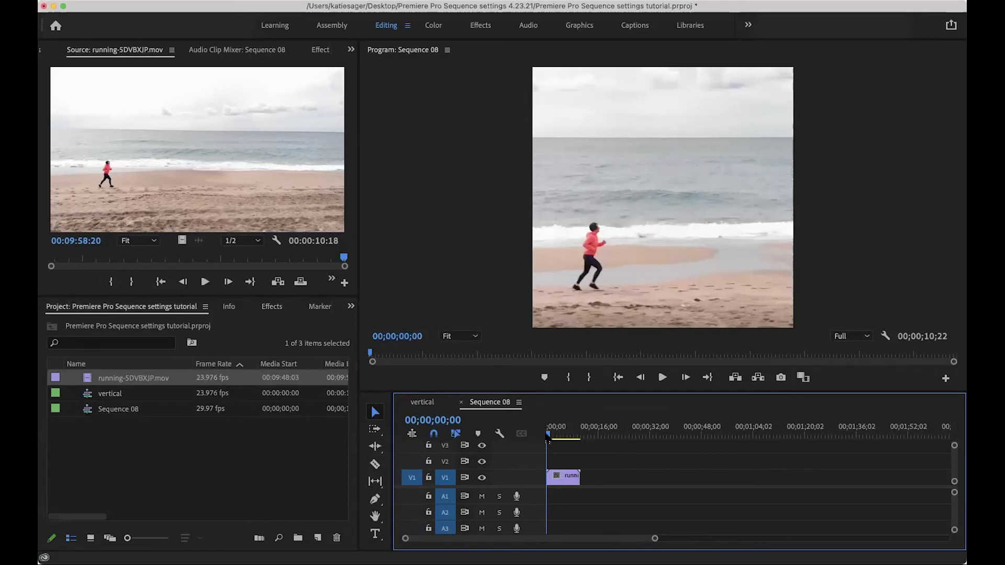
left_click_drag(549, 439, 577, 439)
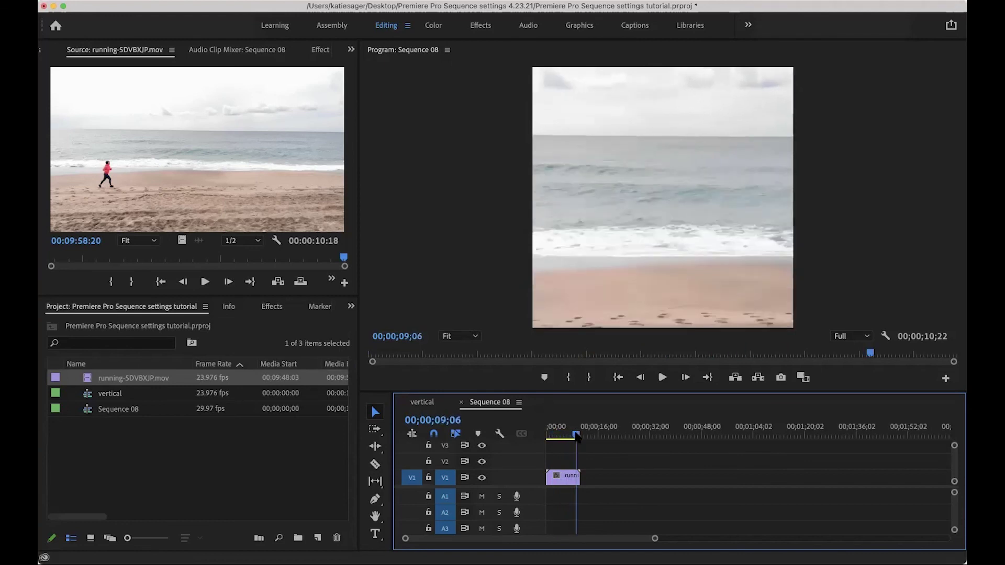
- Apply the Auto Reframe effect to the running clip in the square sequence and scrub to check the framing
left_click(271, 308)
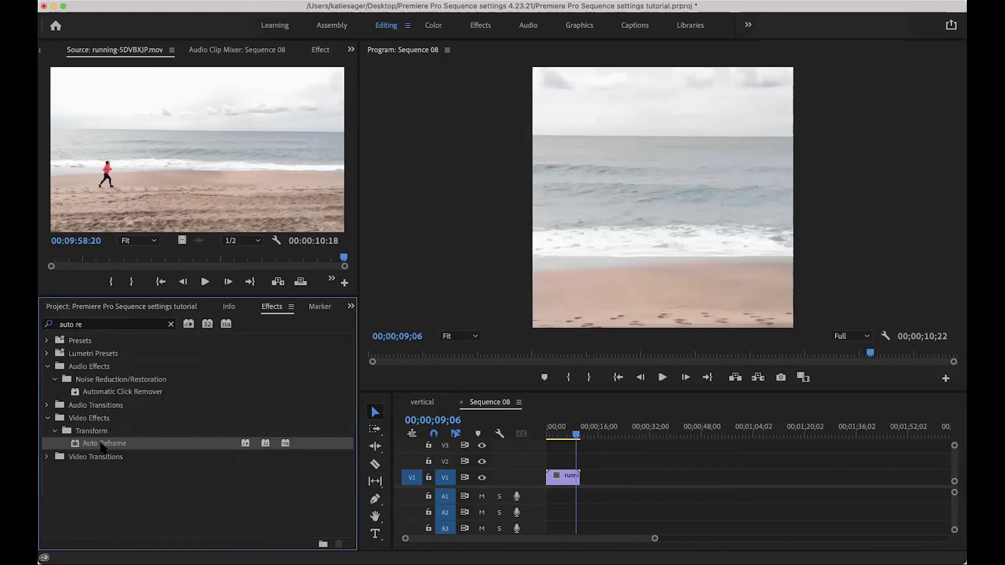
left_click_drag(103, 447, 562, 475)
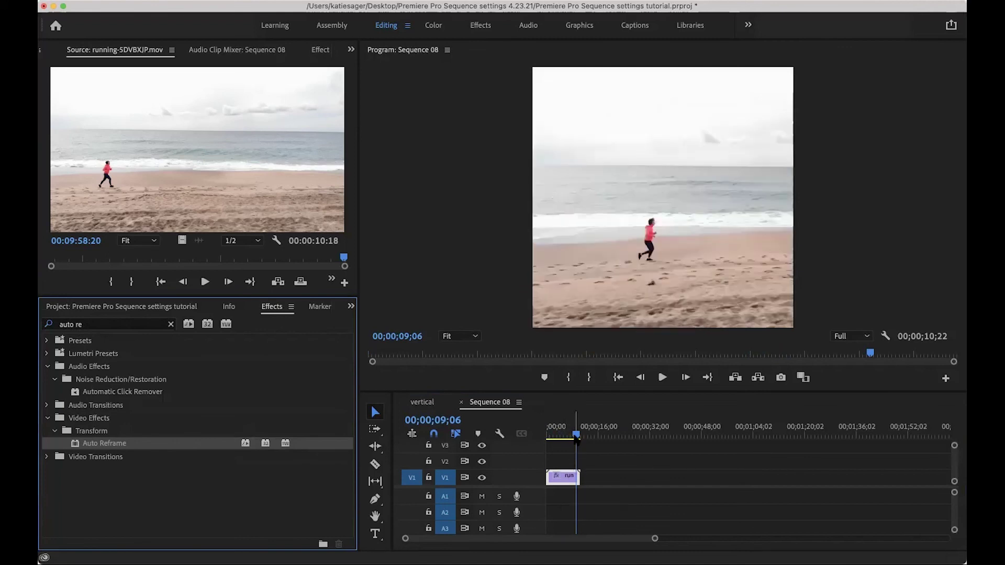
mouse_move(575, 435)
left_mouse_down()
mouse_move(549, 444)
mouse_move(577, 438)
left_mouse_up()
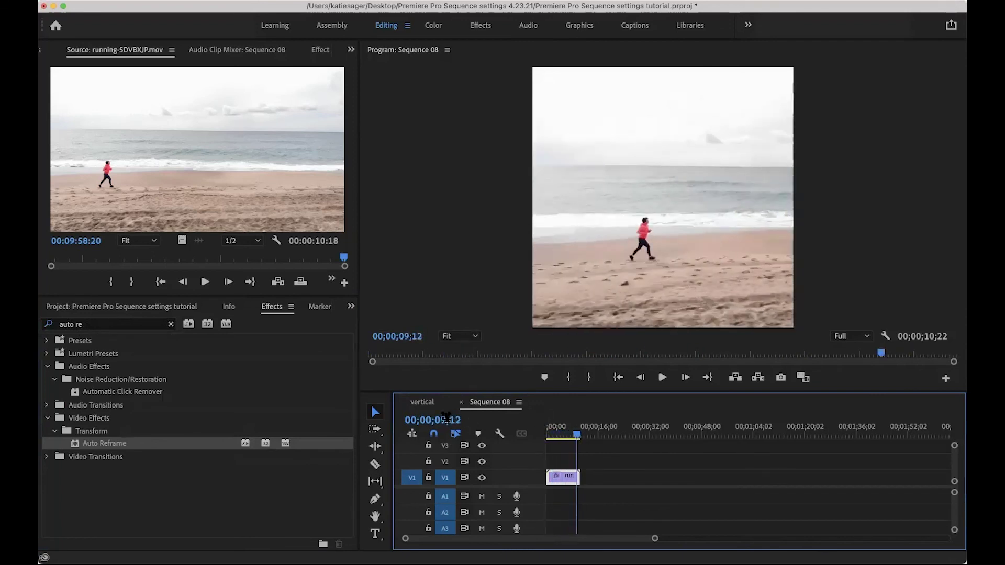
- Compare the reframed clip in the vertical and square sequences at points partway through each timeline
left_click(424, 401)
left_click(564, 429)
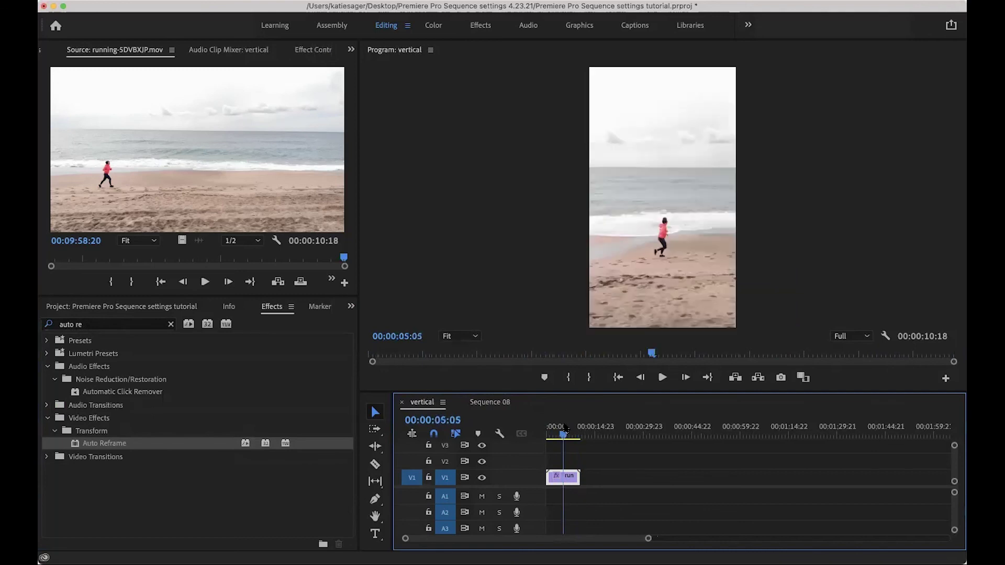
left_click(487, 403)
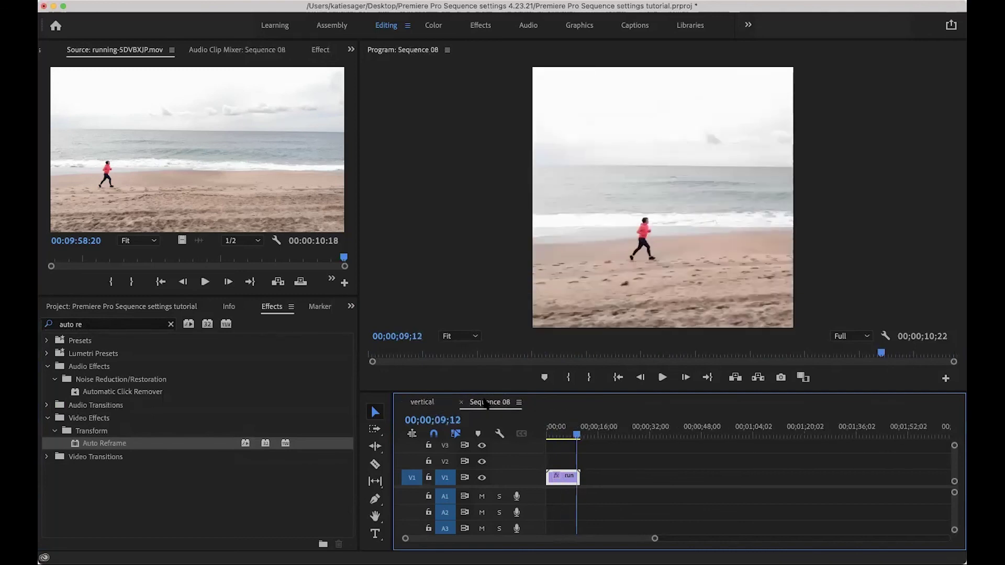
left_click(559, 435)
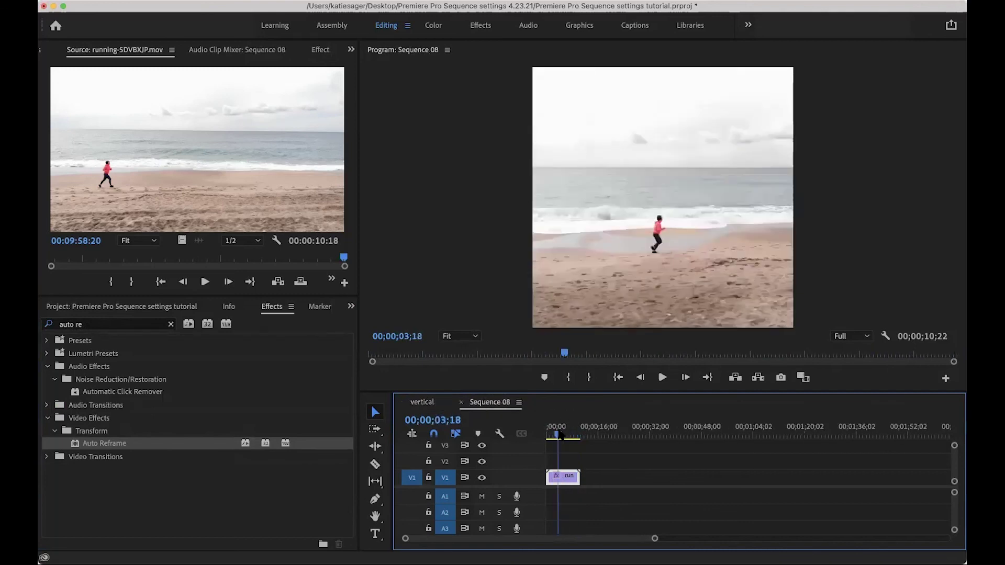